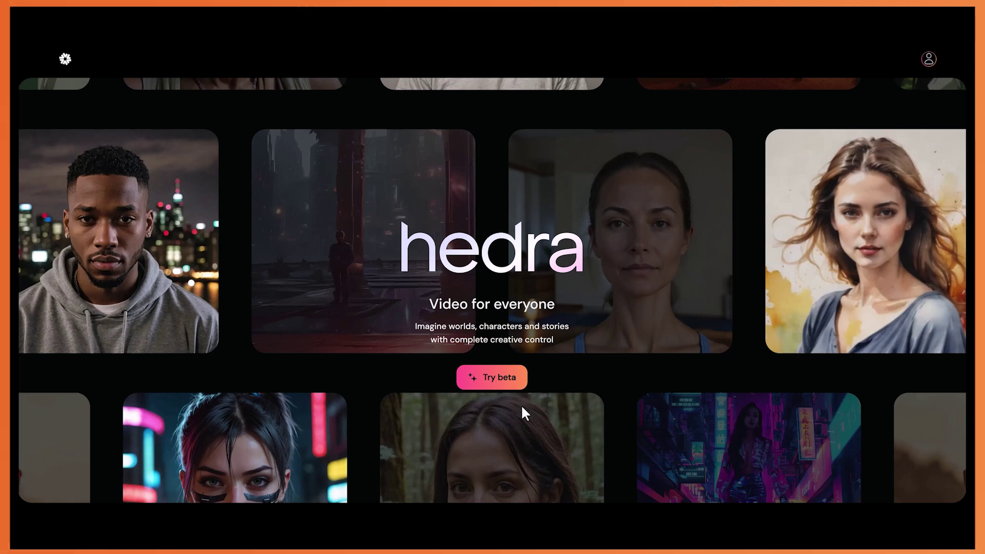
# Open Hedra's video creation workspace and look at the Import audio option
pyautogui.click(490, 388)
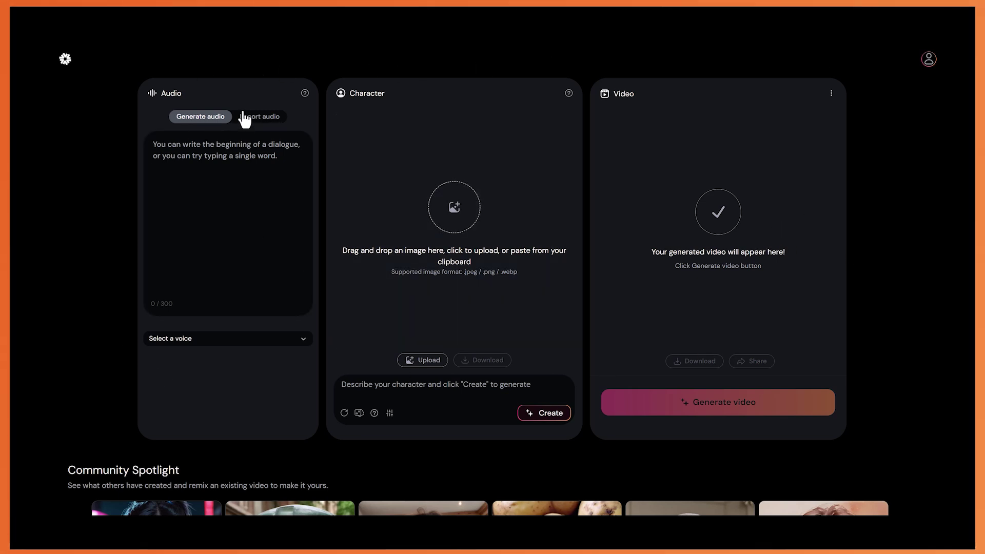
pyautogui.click(208, 158)
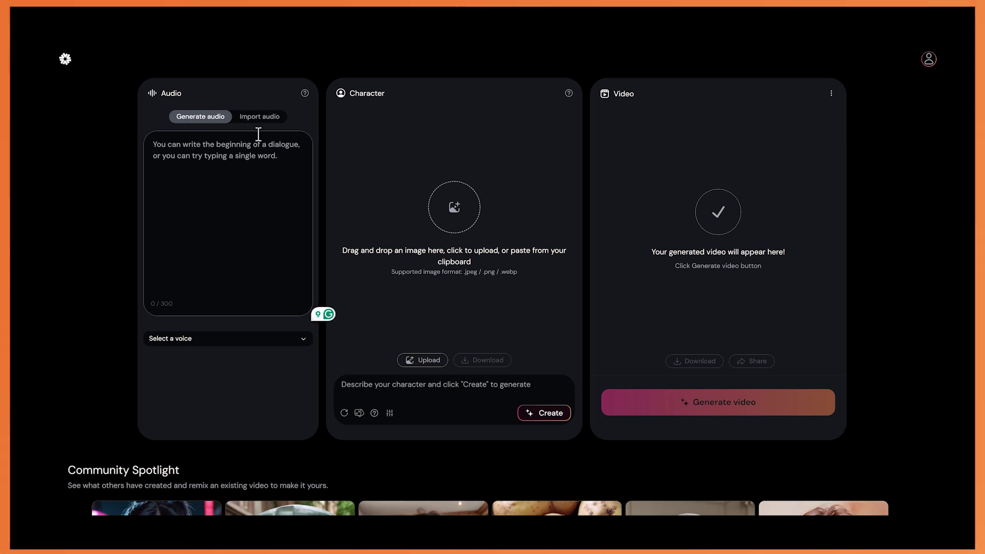
pyautogui.click(259, 117)
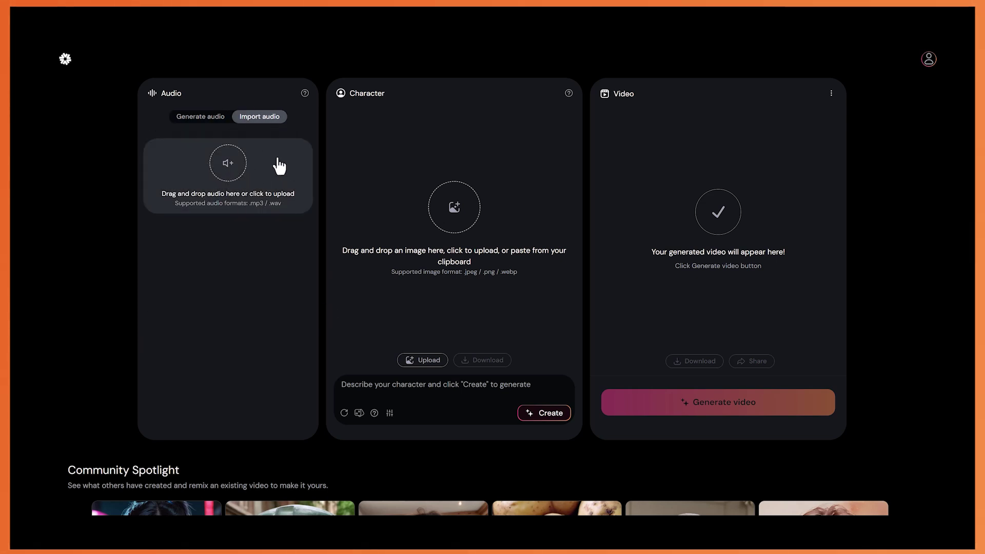
# Return to Generate audio and open the Select a voice list
pyautogui.click(201, 116)
pyautogui.click(286, 340)
pyautogui.click(308, 344)
pyautogui.click(303, 346)
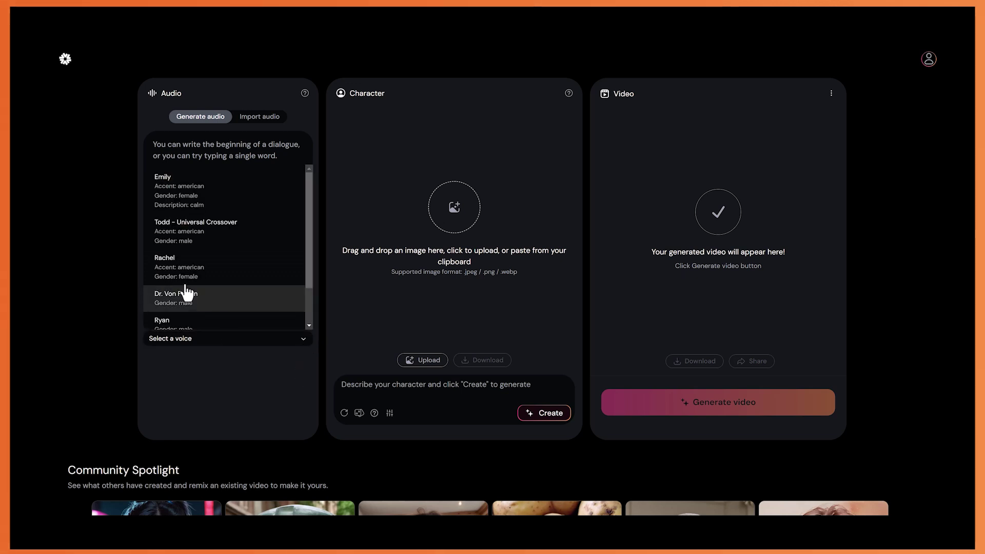
# Preview Emily, settle on the Todd - Universal Crossover voice, and randomize a character portrait
pyautogui.click(221, 206)
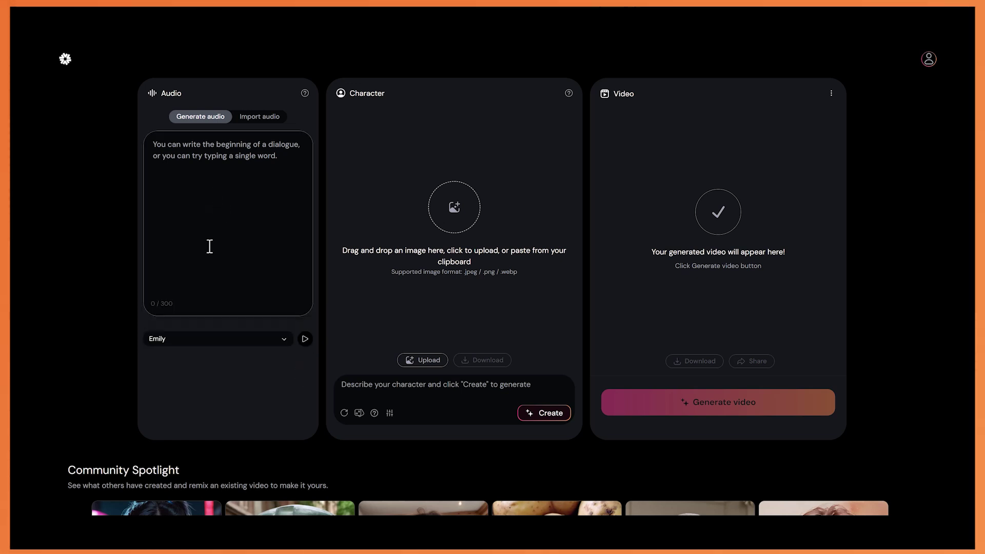
pyautogui.click(304, 339)
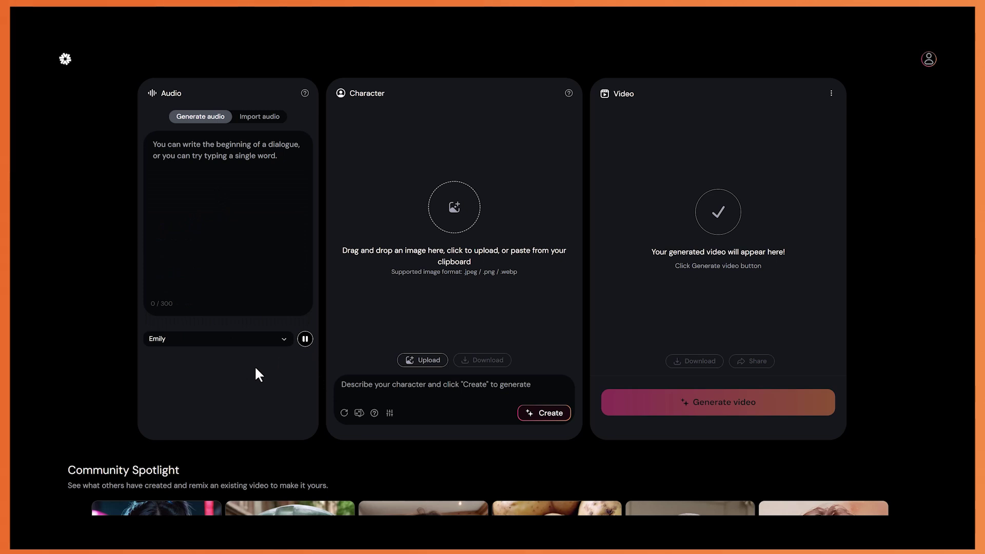
pyautogui.click(285, 339)
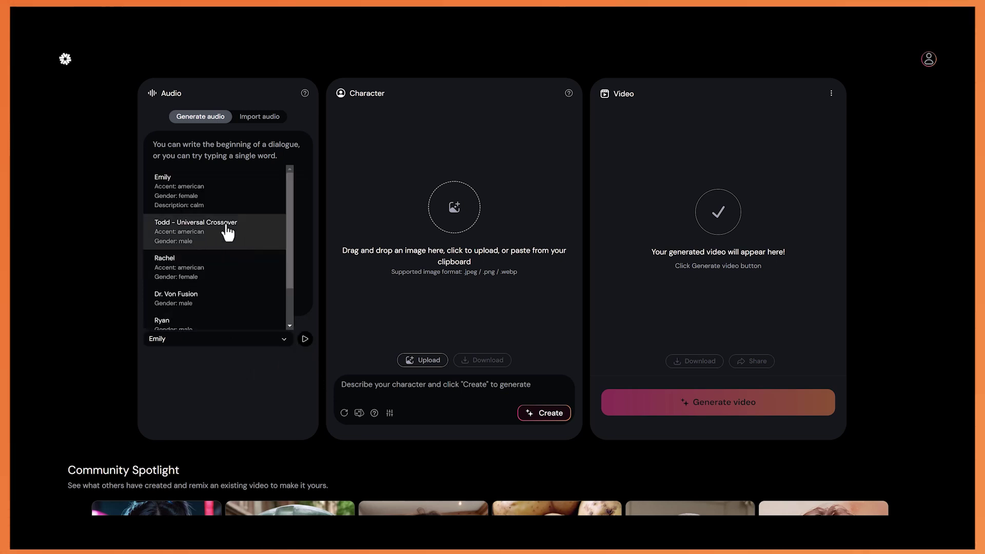
pyautogui.click(208, 231)
pyautogui.click(305, 339)
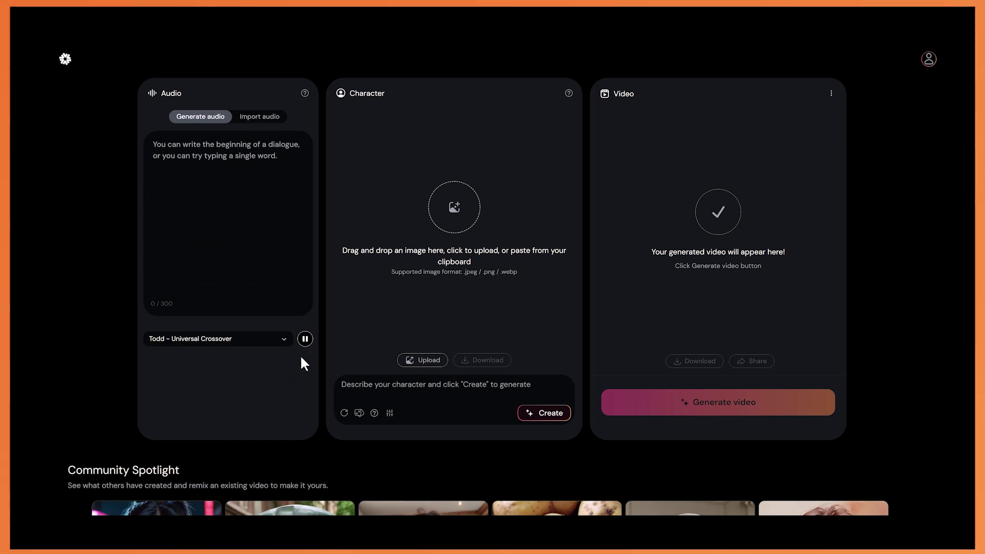
pyautogui.click(306, 340)
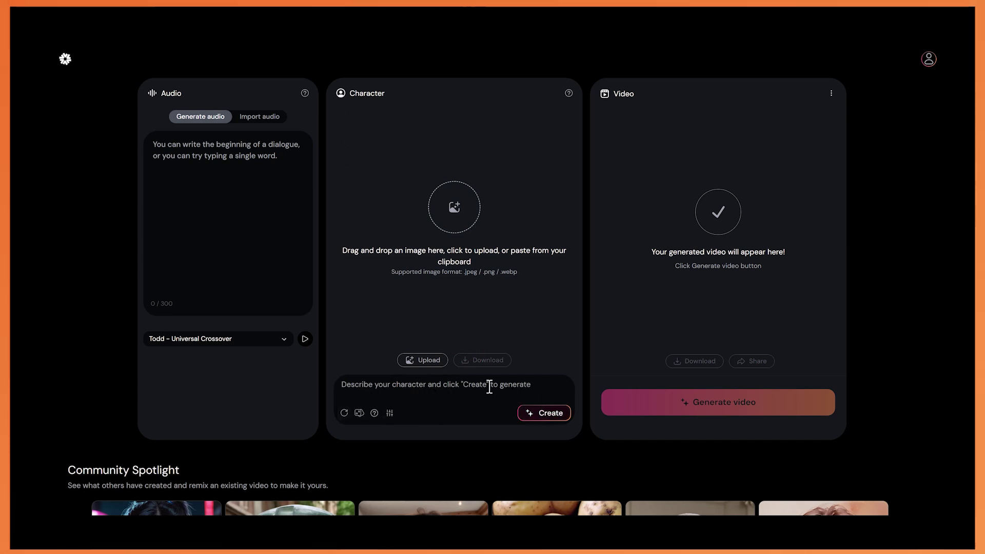
pyautogui.click(360, 414)
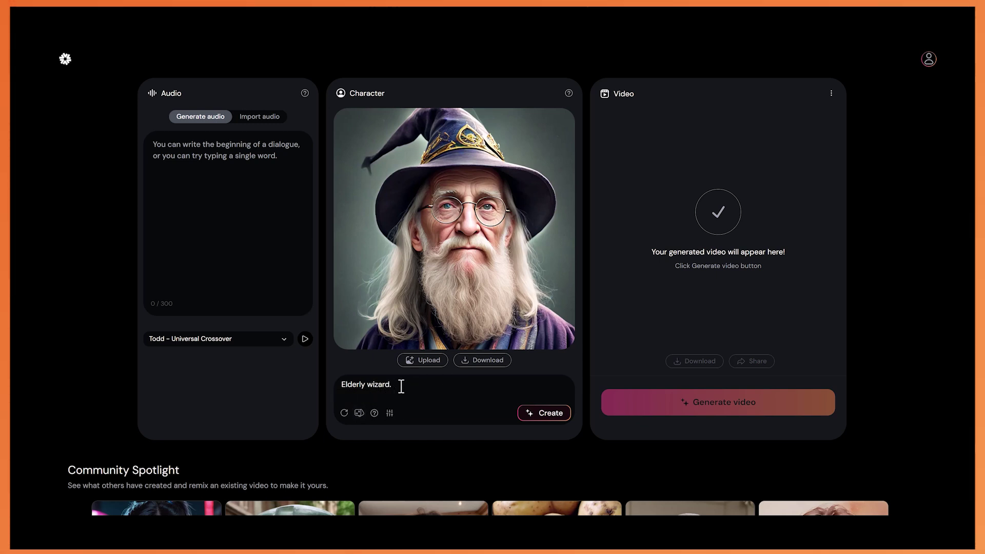
# Check the character generation settings, then paste the prepared wizard script into the audio box
pyautogui.click(389, 412)
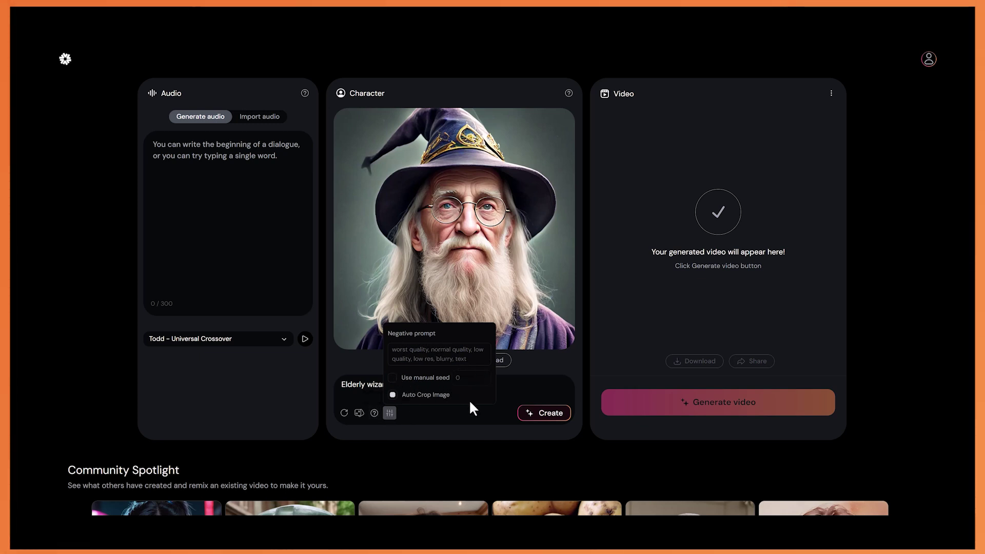
pyautogui.click(698, 403)
pyautogui.click(261, 202)
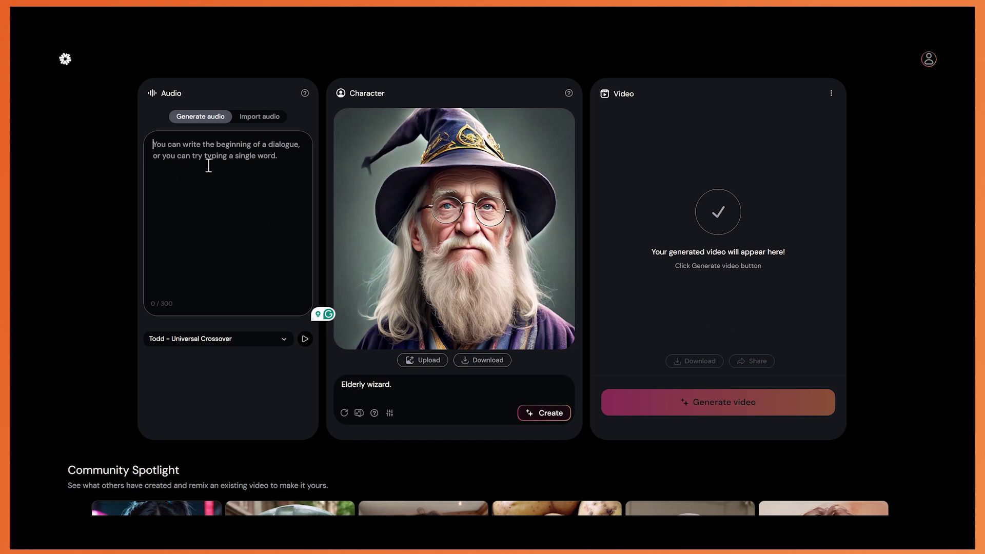
pyautogui.write('Hi, my name is Billy the wizard. I work for Hedra, and I help them create all sorts of magical products that I hope you will enjoy.')
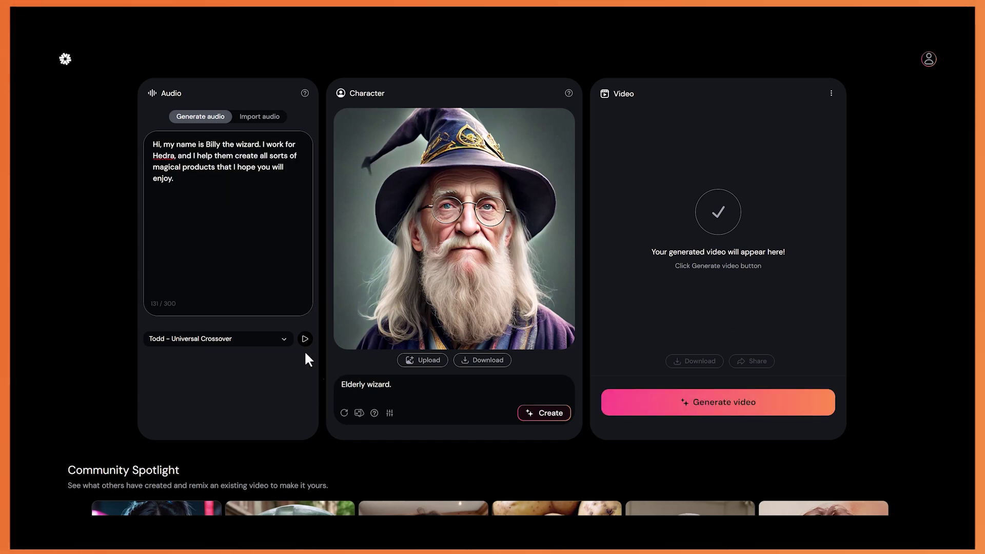
# Switch the voice to Dr. Von Fusion and preview how it sounds
pyautogui.click(283, 340)
pyautogui.scroll(-1, 263, 288)
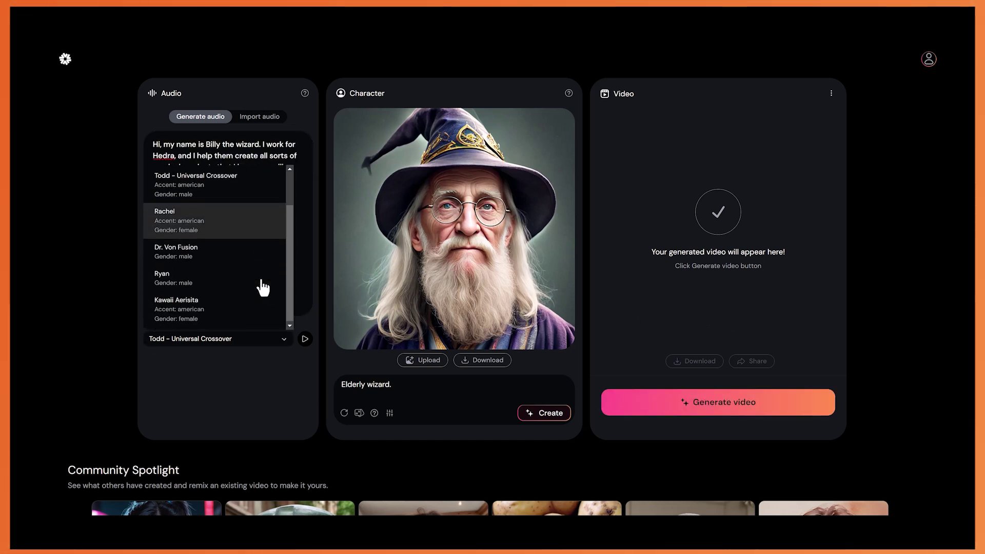
pyautogui.click(181, 252)
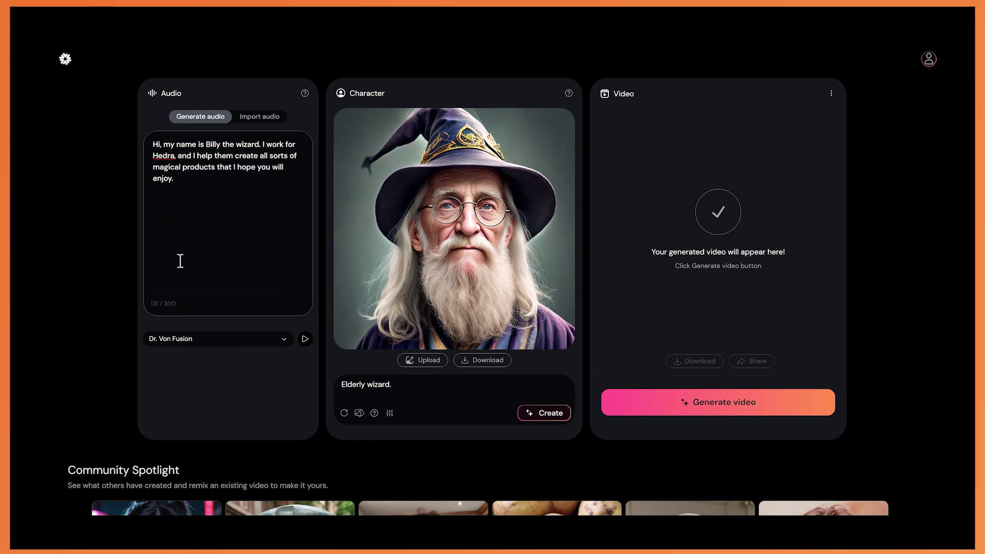
pyautogui.click(304, 340)
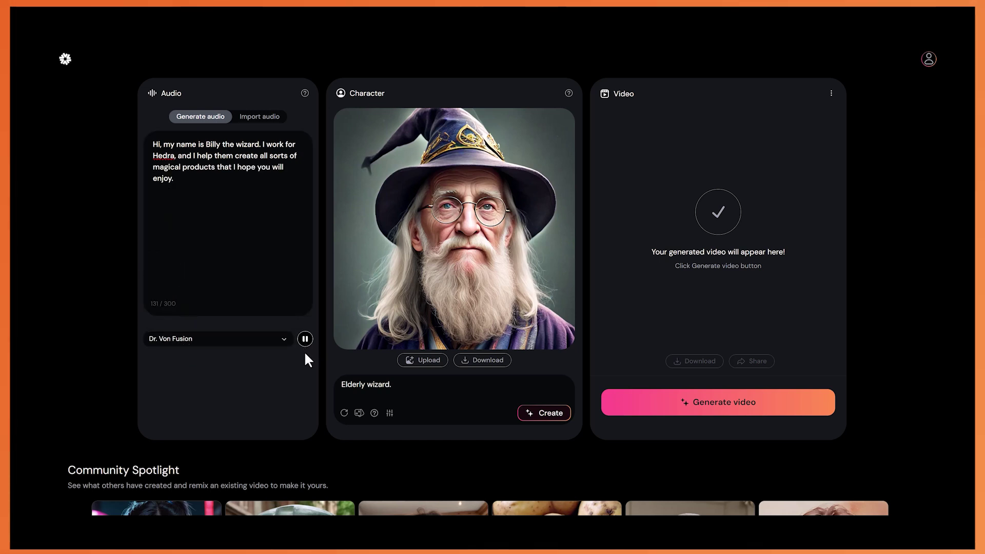
pyautogui.click(305, 339)
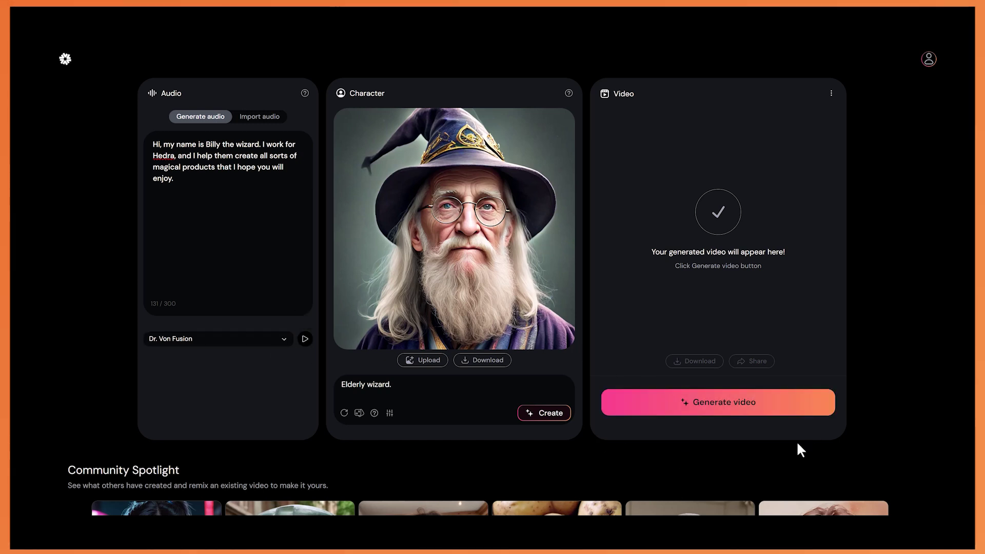
# Generate the talking wizard video and play it back several times from the start
pyautogui.click(799, 406)
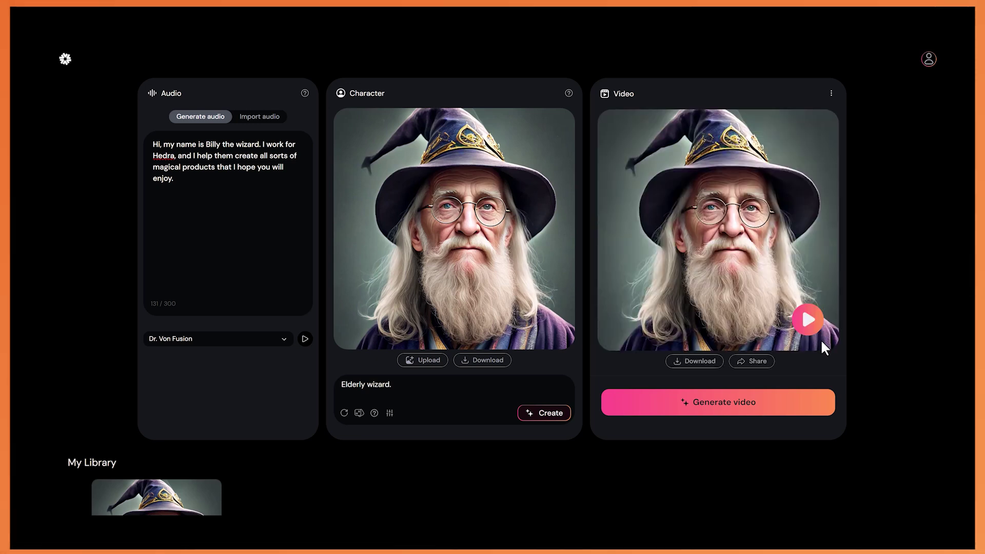
pyautogui.click(820, 341)
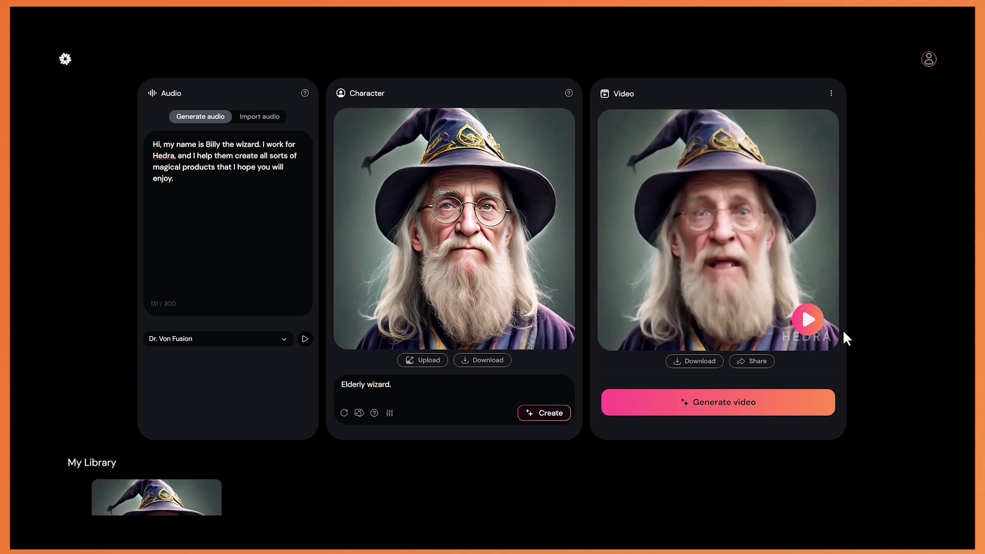
pyautogui.click(808, 319)
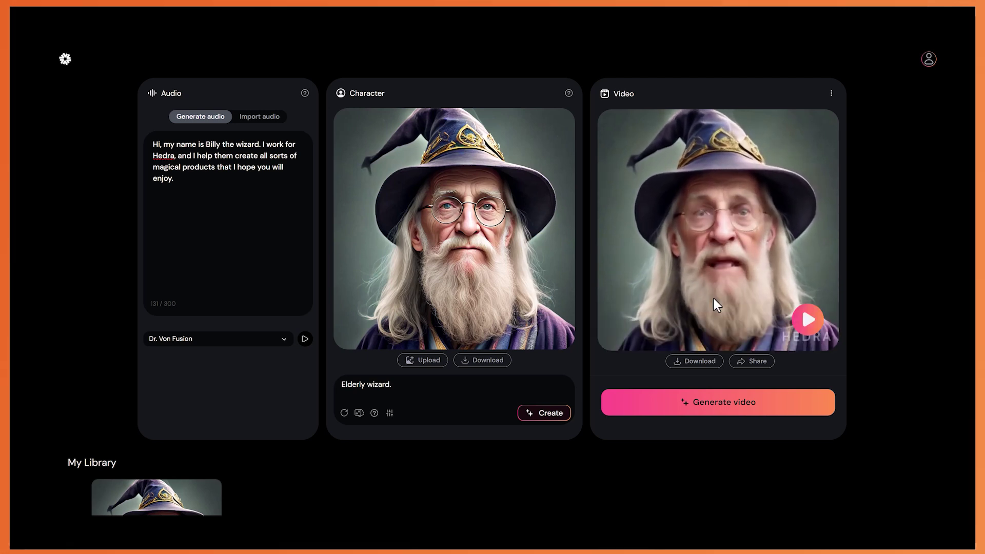
pyautogui.click(614, 345)
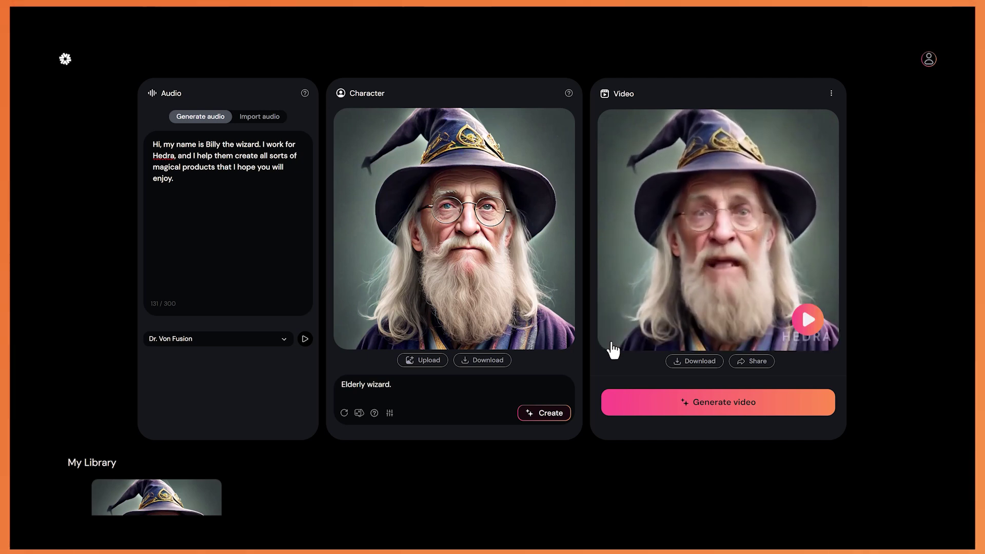
pyautogui.click(625, 350)
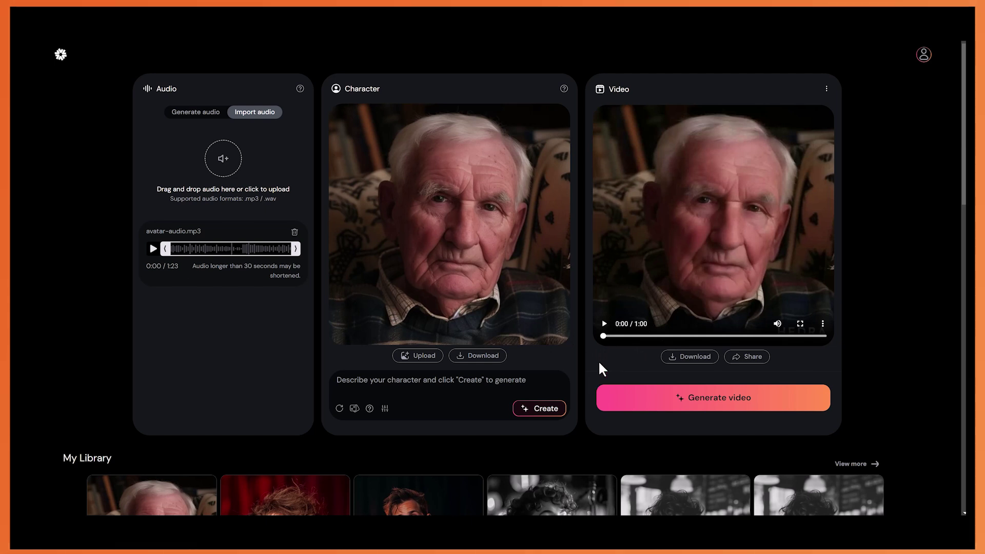
# Play the old man's one-minute talking video through
pyautogui.click(603, 323)
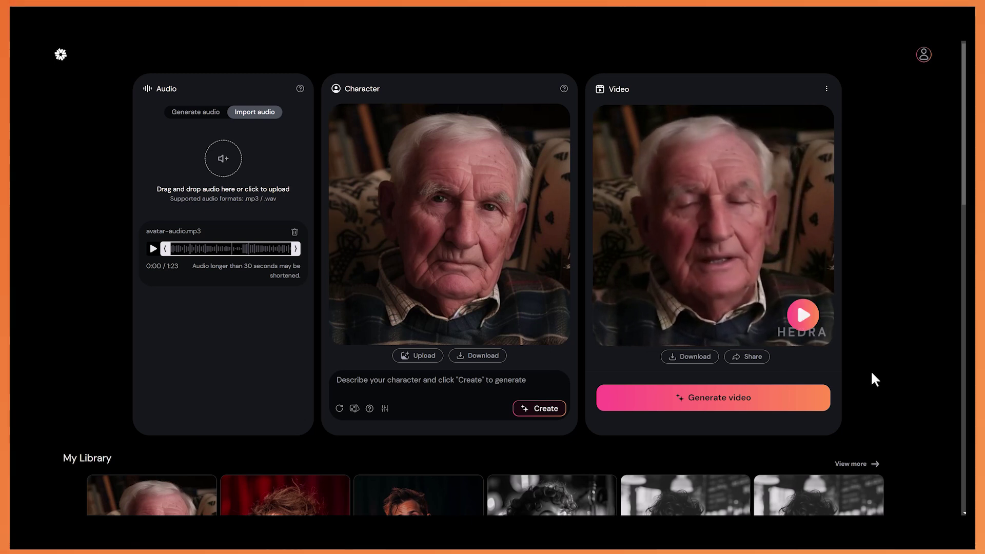
# Resume the old man's video, jump back to 0:10, and pause it at 0:20
pyautogui.click(696, 286)
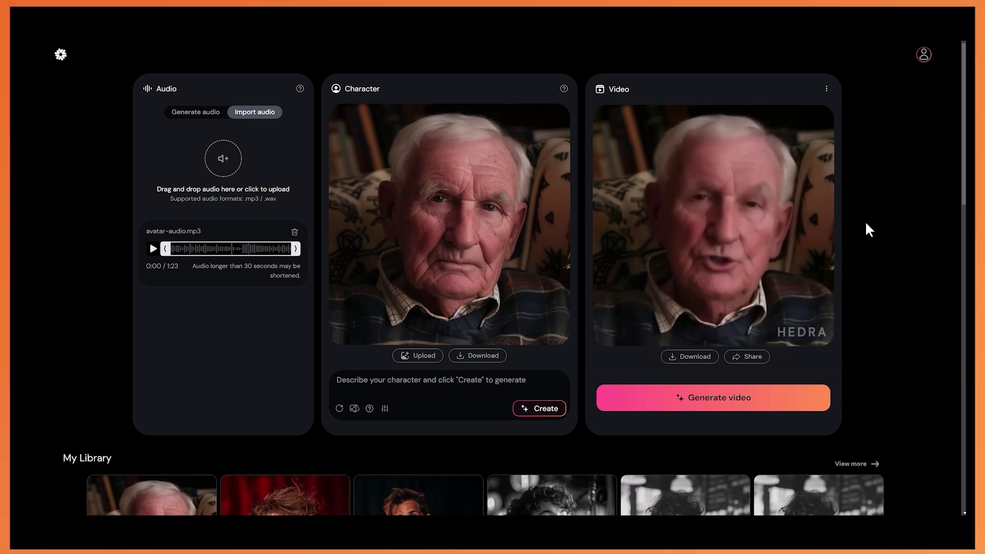
pyautogui.moveTo(670, 329)
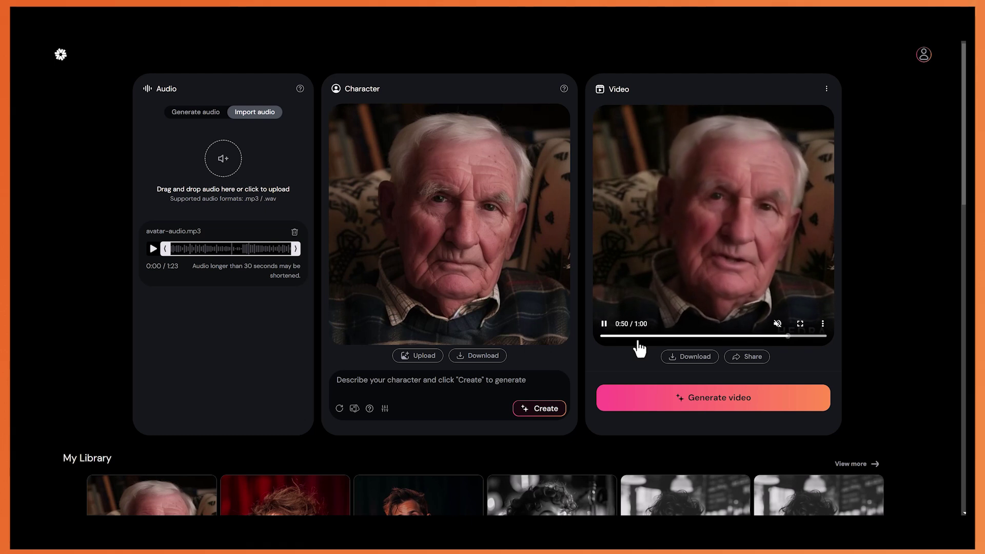
pyautogui.click(640, 336)
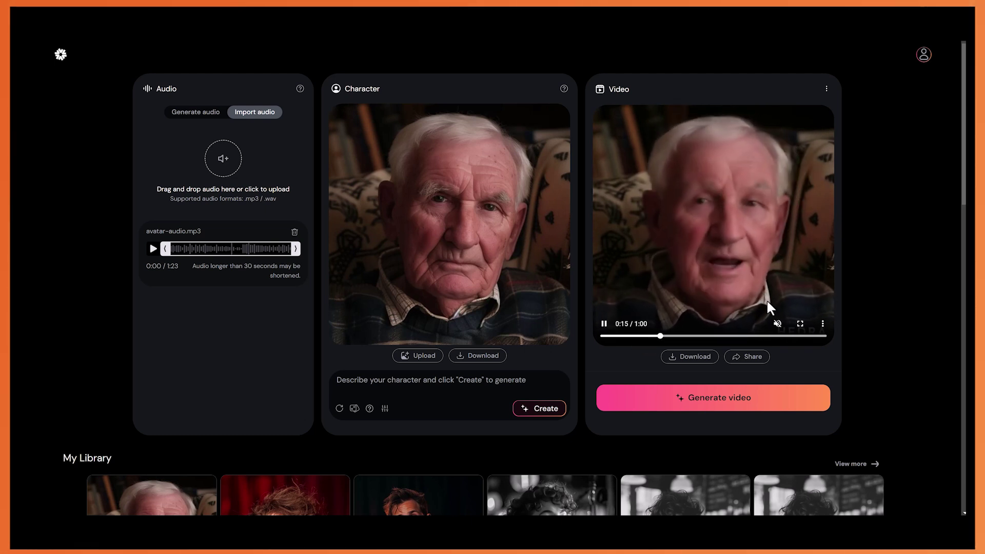
pyautogui.click(605, 324)
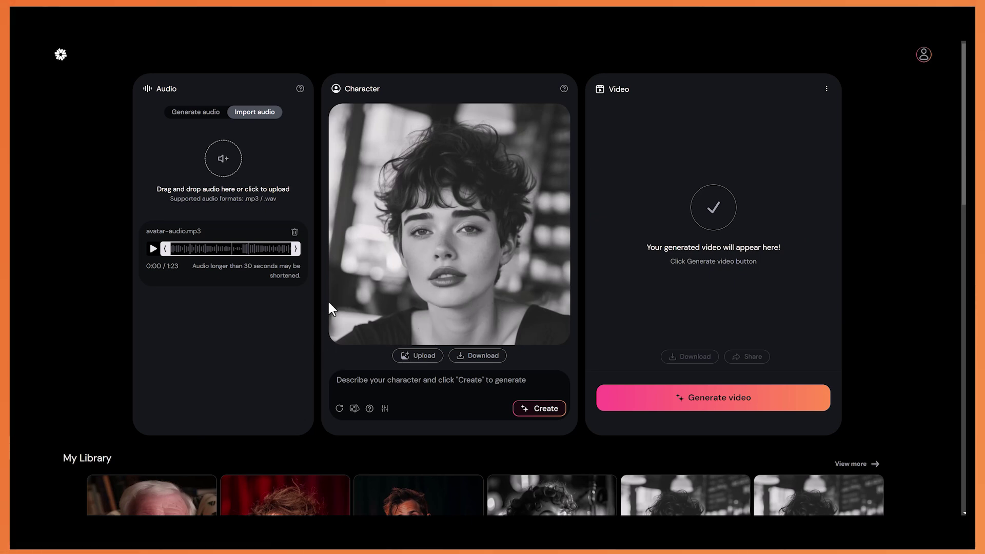
# Load the 0:32 avatar-audio.mp3, generate the woman's talking video, and play it
pyautogui.click(225, 159)
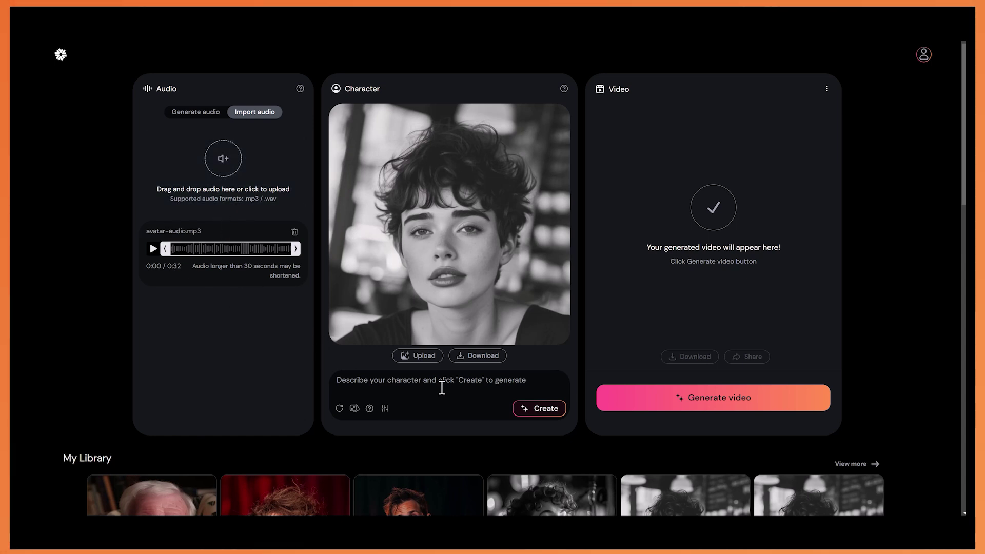
pyautogui.click(819, 408)
pyautogui.click(804, 321)
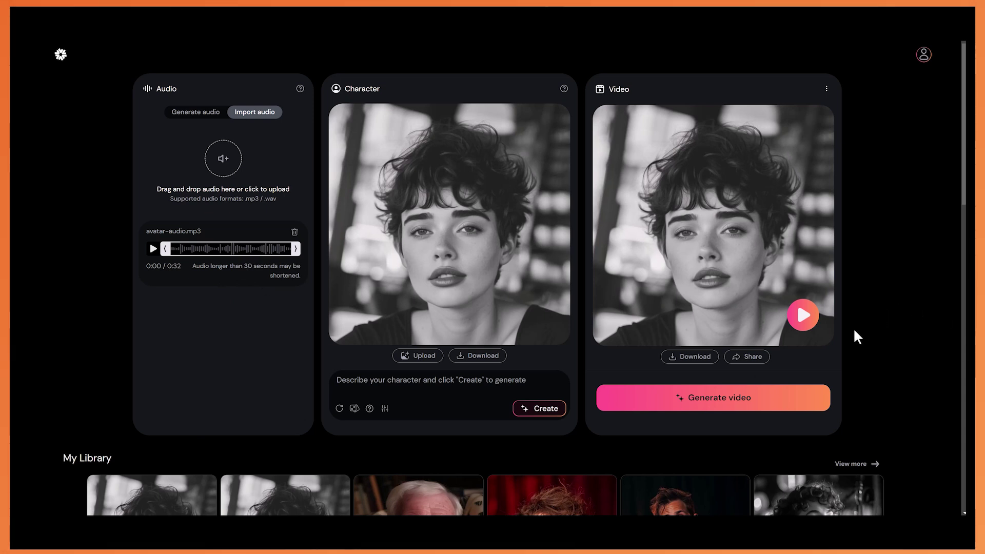
# Play the woman's generated talking video from the start
pyautogui.click(803, 314)
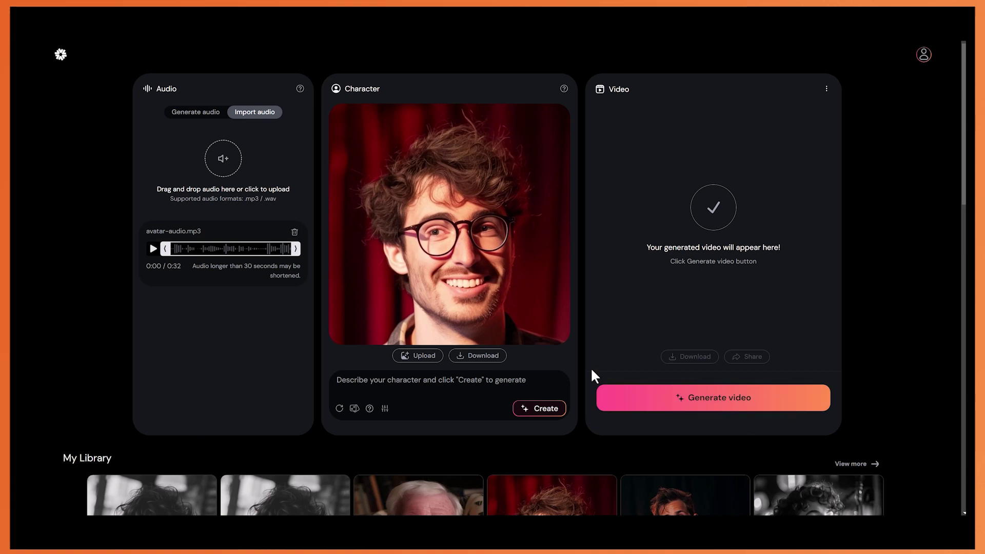
# Generate the young man's talking video and play it, then replay it from the beginning
pyautogui.click(813, 398)
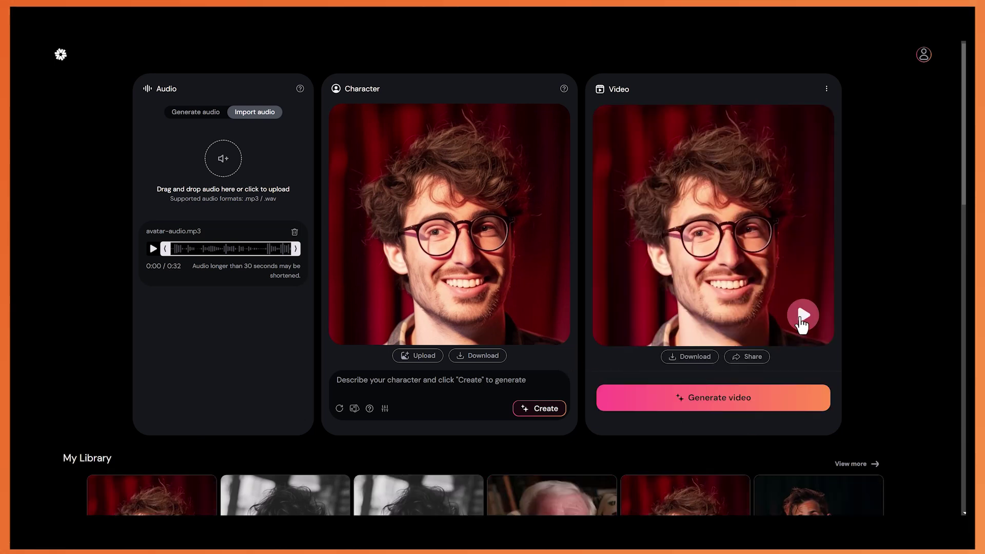
pyautogui.click(802, 322)
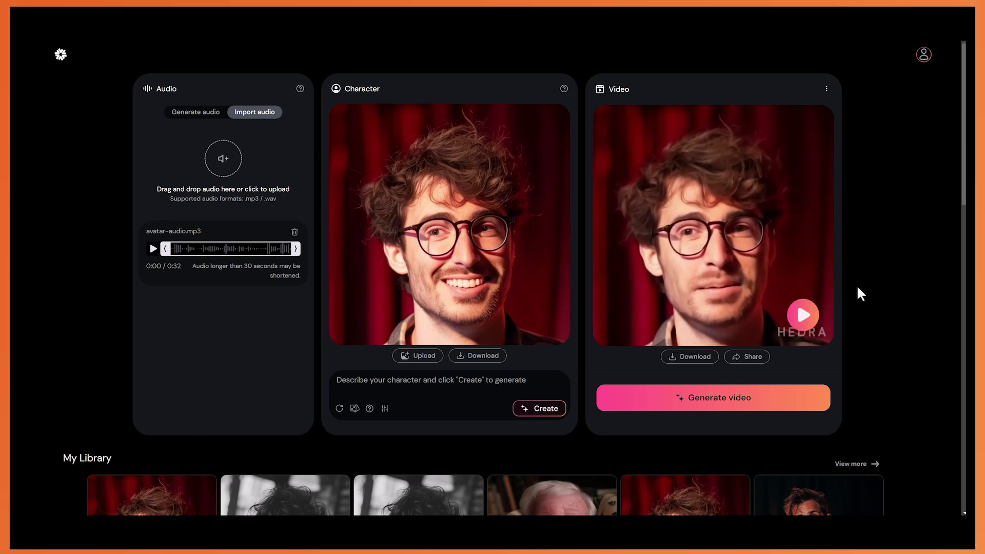
pyautogui.click(803, 315)
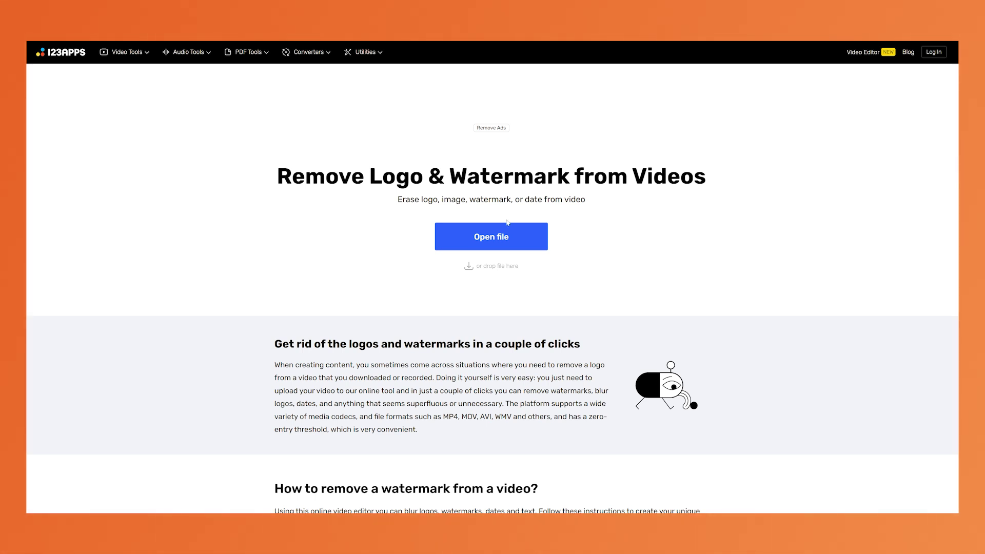
# Erase the HEDRA watermark from the uploaded apple-face video and export it as a 720p MP4
pyautogui.click(540, 241)
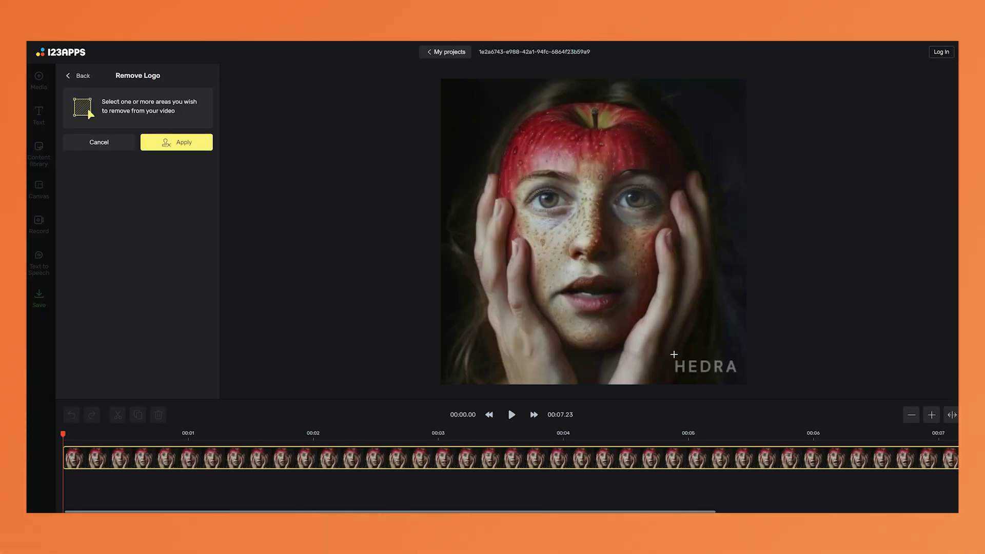
pyautogui.moveTo(673, 358); pyautogui.dragTo(738, 375)
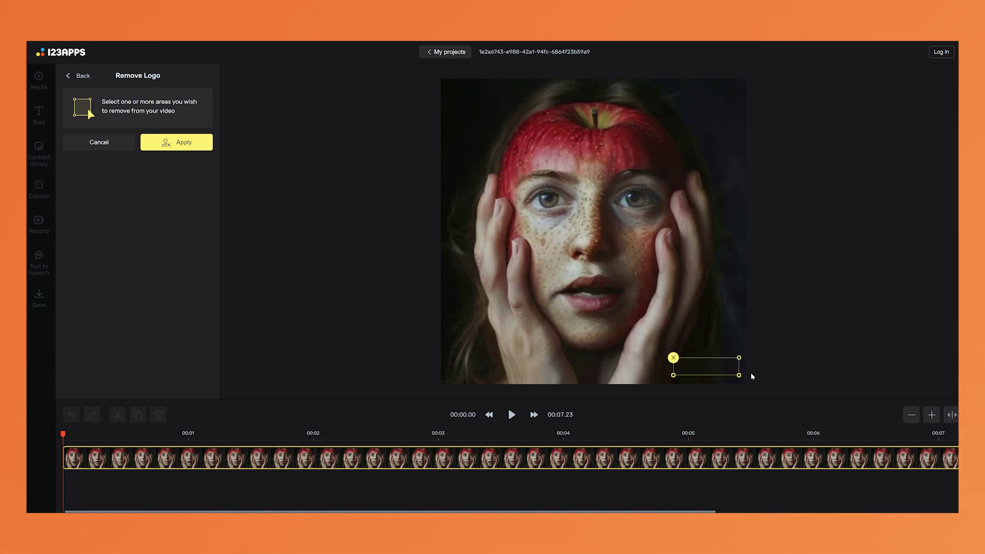
pyautogui.click(188, 143)
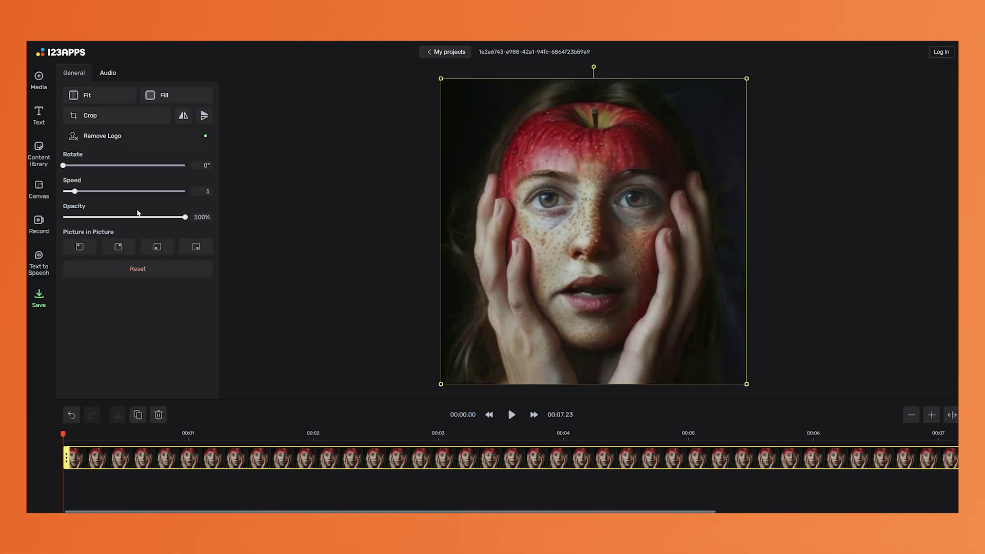
pyautogui.click(40, 297)
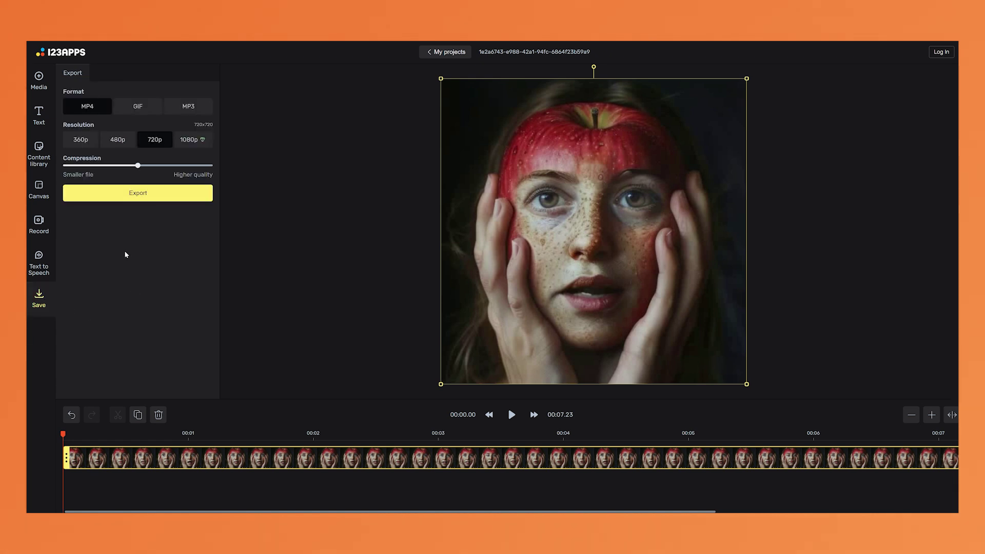
pyautogui.click(167, 195)
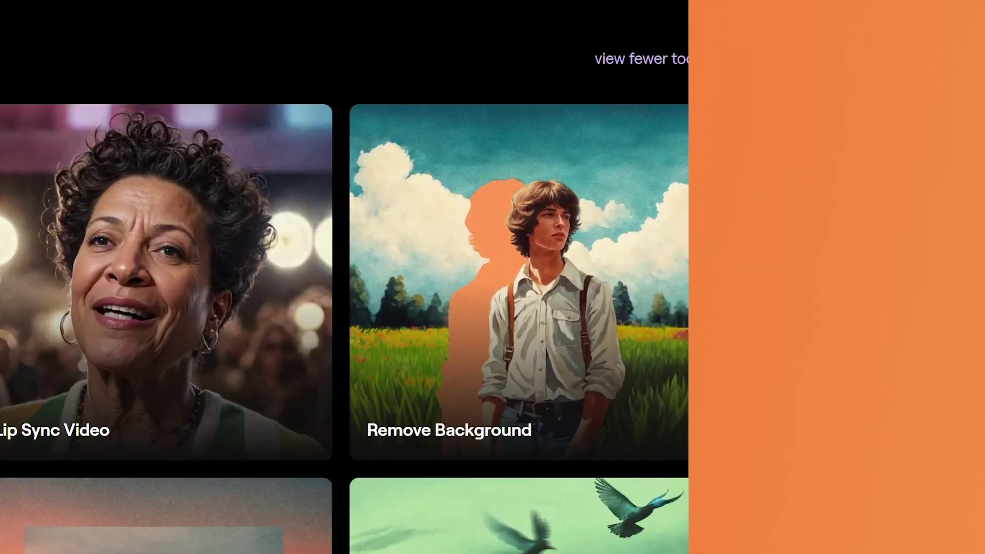
# Play the green-screen clip 'old man reading 4K.mp4' briefly, then pause it
pyautogui.moveTo(948, 371)
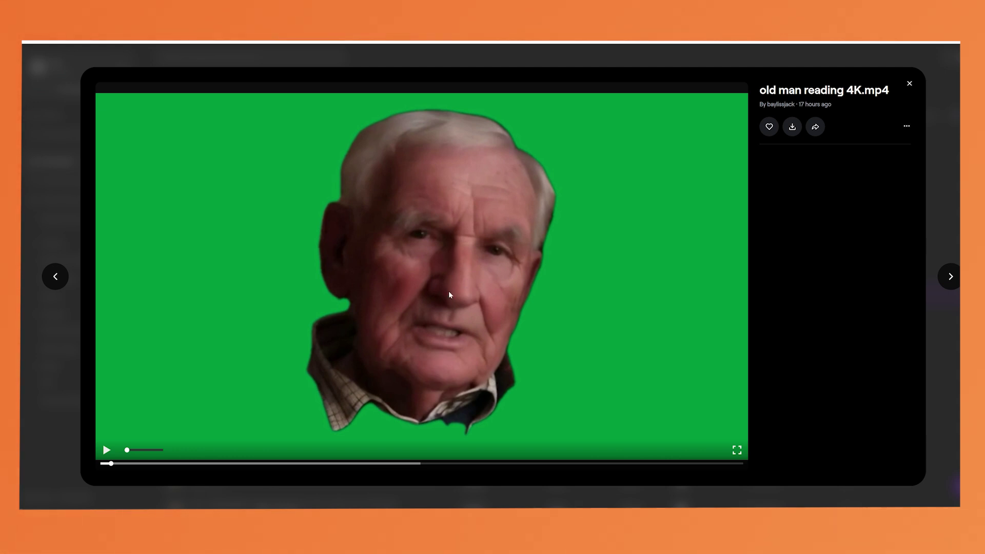
pyautogui.click(154, 444)
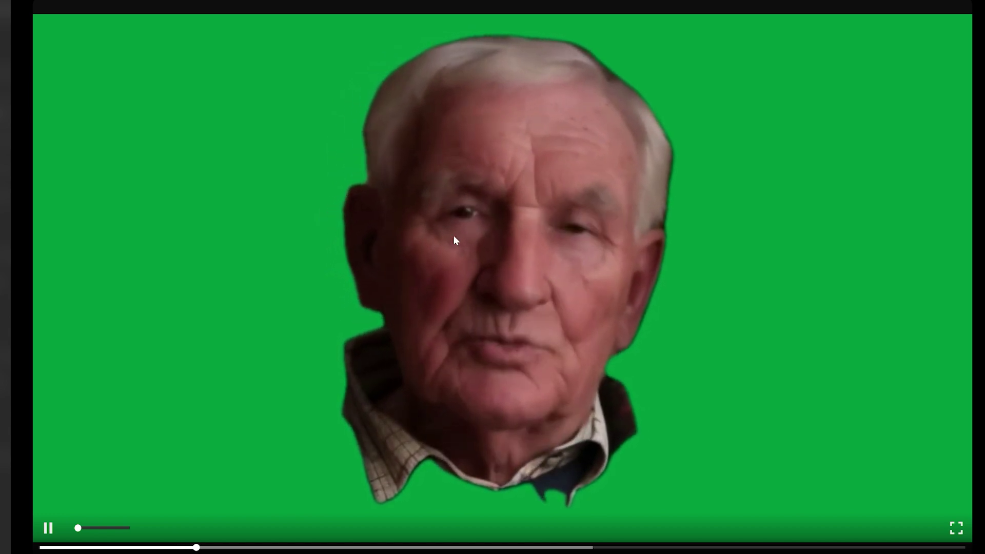
pyautogui.click(589, 222)
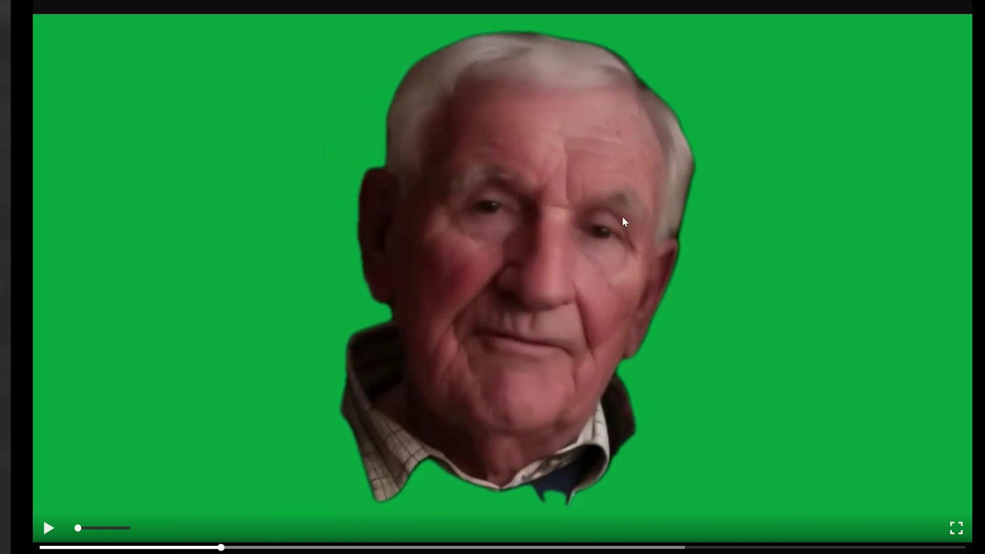